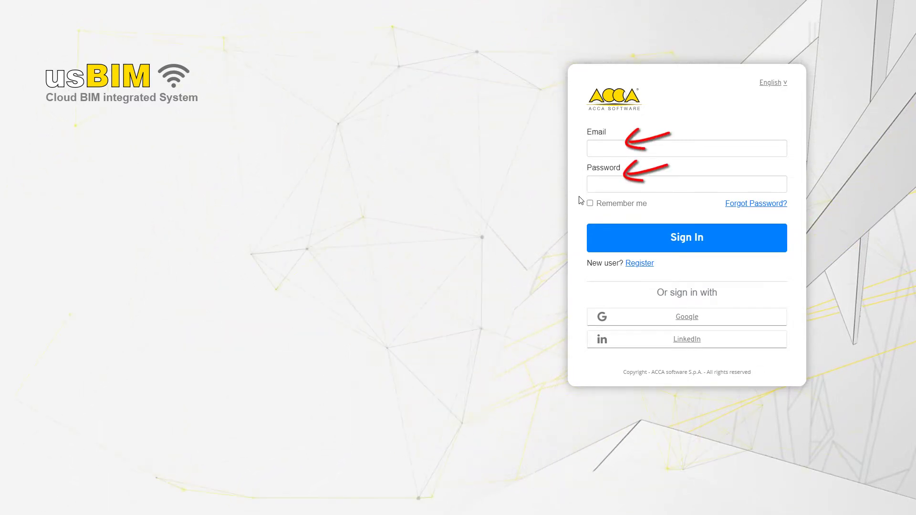
Preview the password recovery page, return to sign-in, then preview the registration page
{"action": "left_click", "coordinate": [748, 209]}
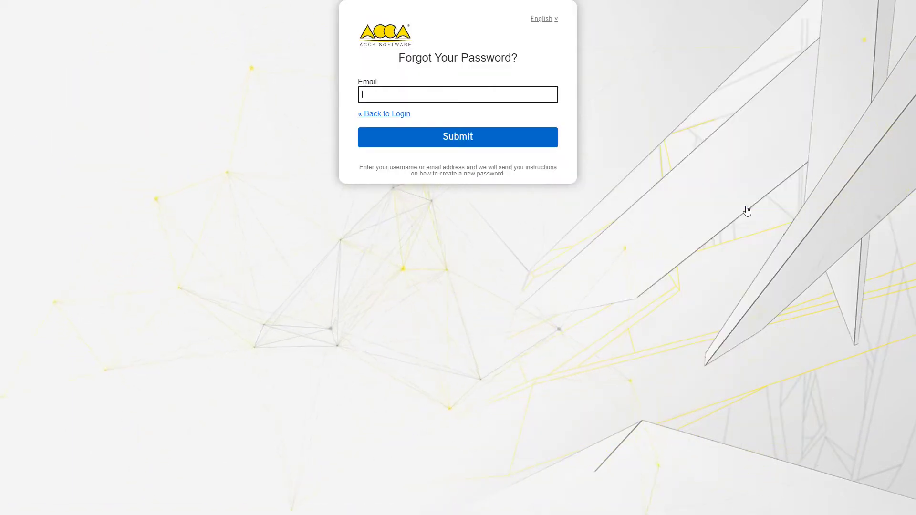
{"action": "left_click", "coordinate": [403, 115]}
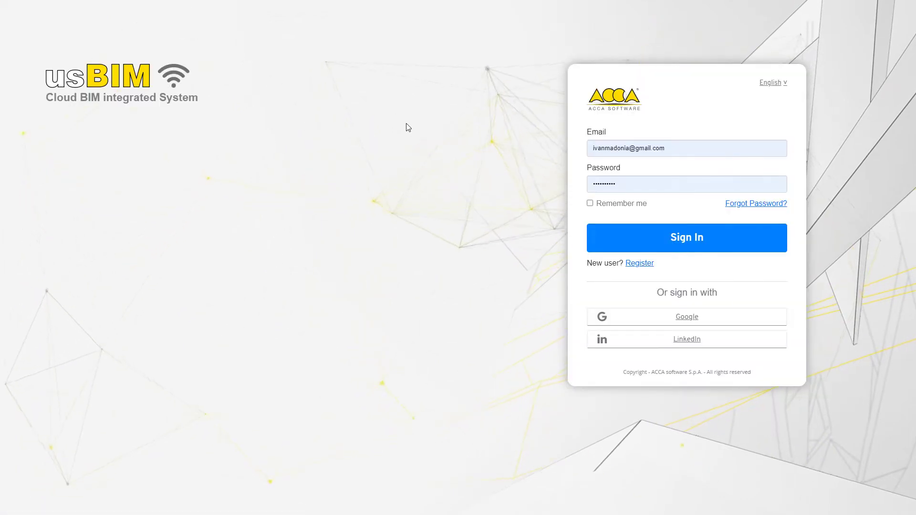
{"action": "left_click", "coordinate": [640, 264]}
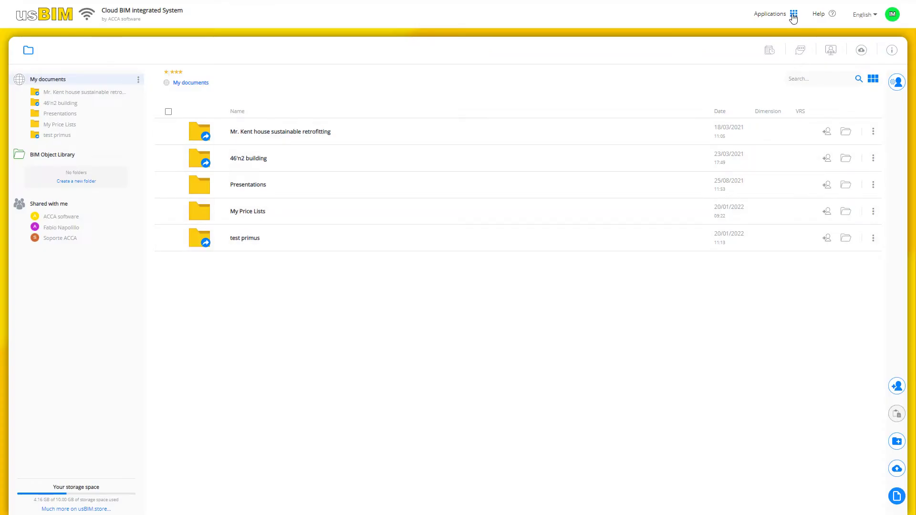
Glance at the ACCA applications list, then open usBIM Technical Support from Help
{"action": "left_click", "coordinate": [793, 14]}
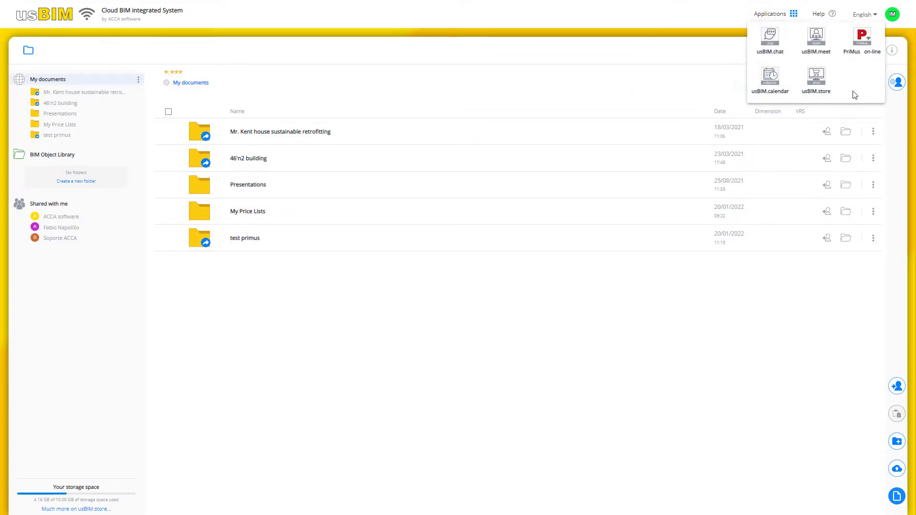
{"action": "left_click", "coordinate": [794, 15]}
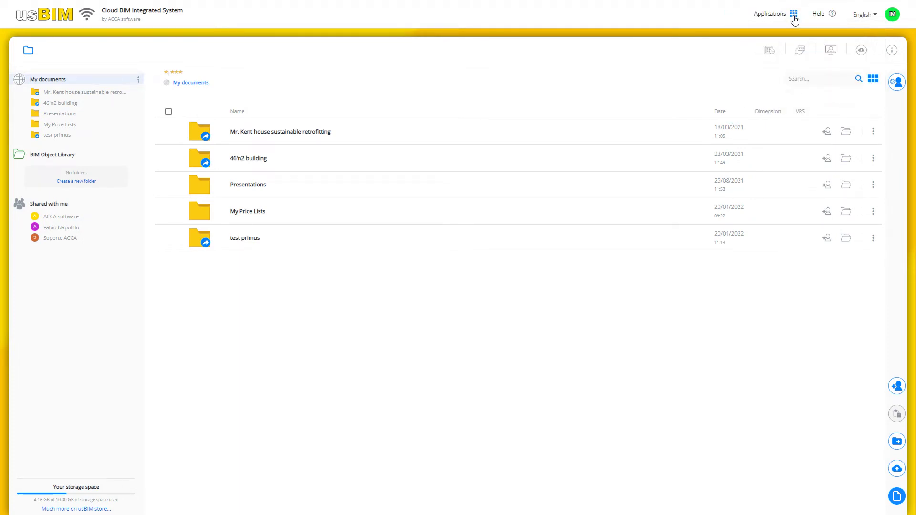
{"action": "left_click", "coordinate": [822, 14]}
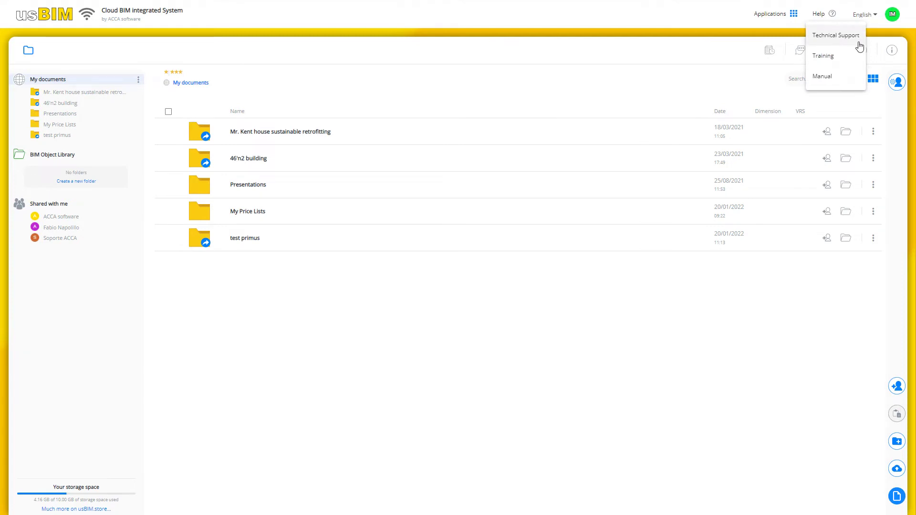
{"action": "left_click", "coordinate": [836, 36]}
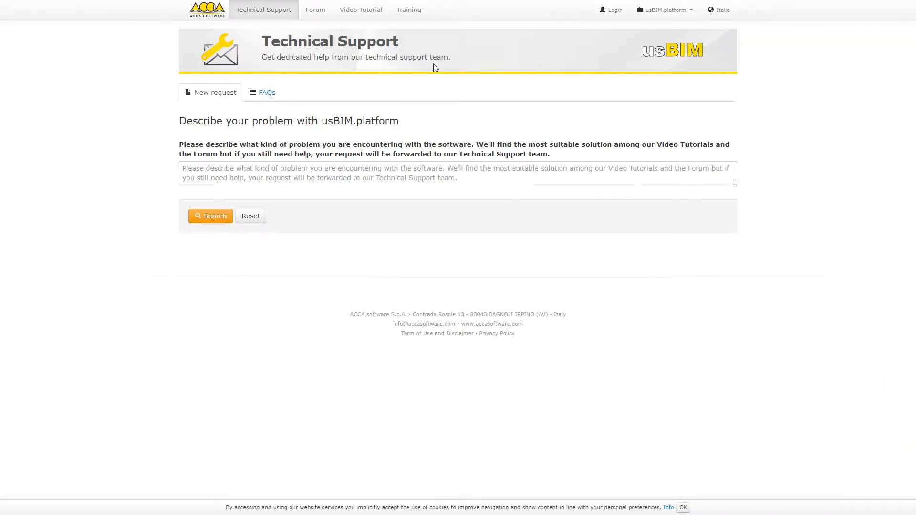
View the free usBIM training course, then open the user manual at page 4
{"action": "left_click", "coordinate": [409, 9]}
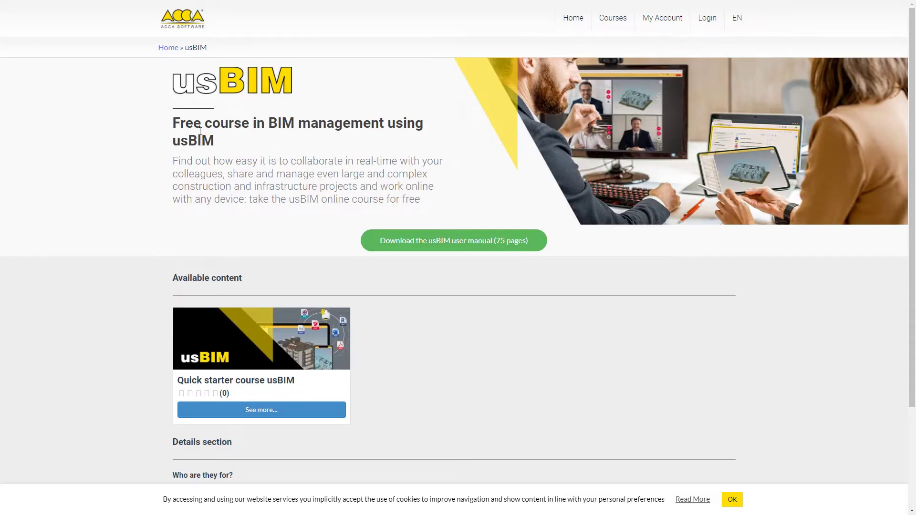
{"action": "scroll", "coordinate": [349, 286], "scroll_direction": "down", "scroll_amount": 3}
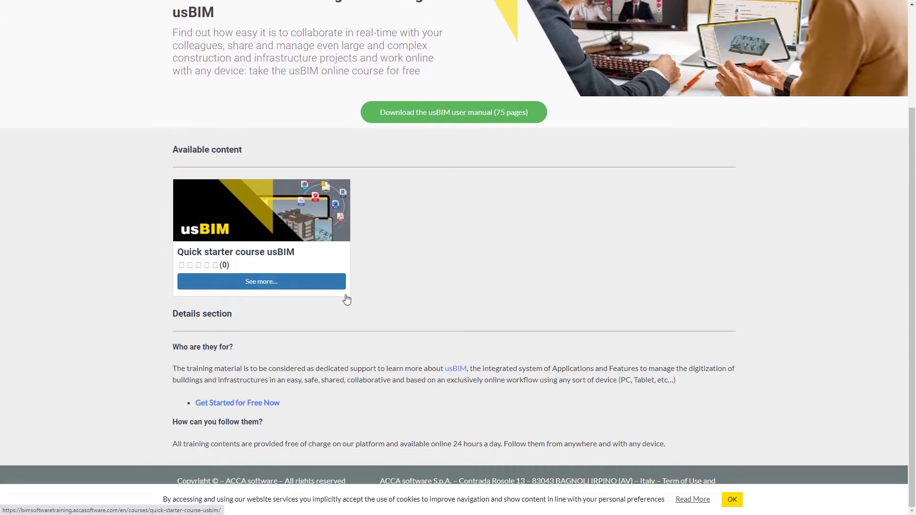
{"action": "scroll", "coordinate": [346, 294], "scroll_direction": "up", "scroll_amount": 3}
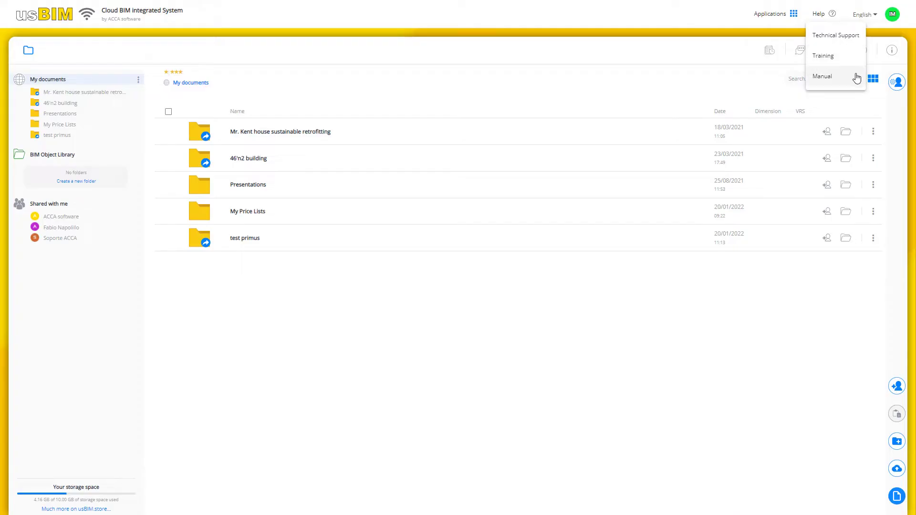
{"action": "left_click", "coordinate": [857, 77]}
{"action": "scroll", "coordinate": [518, 286], "scroll_direction": "down", "scroll_amount": 5}
{"action": "scroll", "coordinate": [514, 286], "scroll_direction": "down", "scroll_amount": 5}
{"action": "scroll", "coordinate": [513, 286], "scroll_direction": "down", "scroll_amount": 5}
{"action": "scroll", "coordinate": [512, 293], "scroll_direction": "down", "scroll_amount": 3}
{"action": "scroll", "coordinate": [512, 293], "scroll_direction": "down", "scroll_amount": 1}
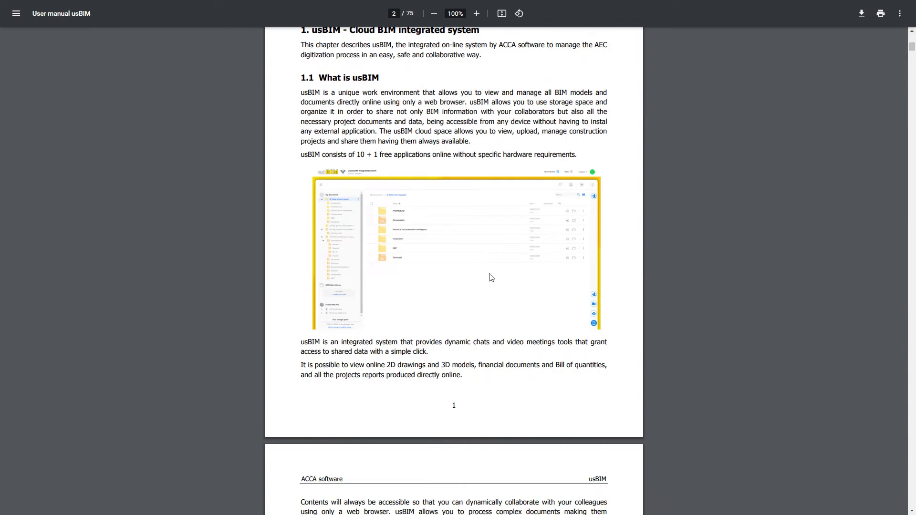
{"action": "left_click", "coordinate": [16, 14]}
{"action": "left_click", "coordinate": [68, 352]}
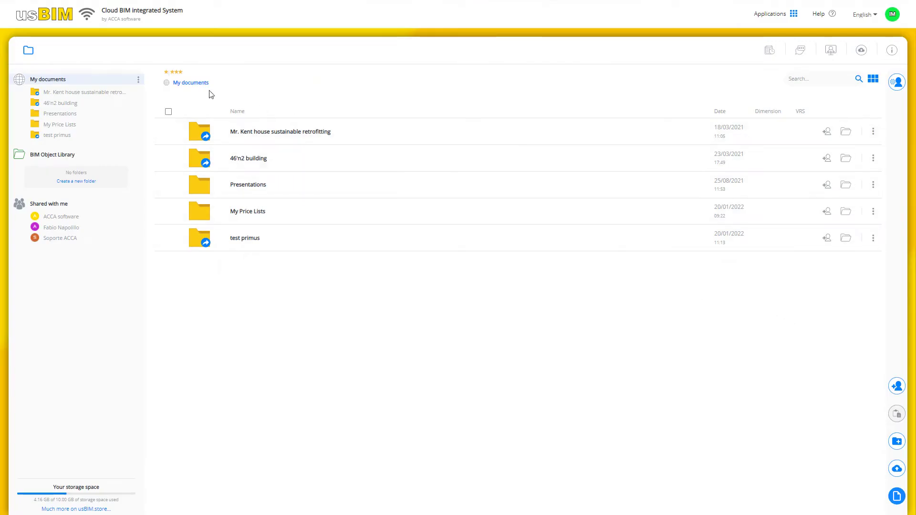
Expand Mr. Kent house sustainable retrofitting and the ACCA software and collaborator shared folders
{"action": "left_click", "coordinate": [30, 52]}
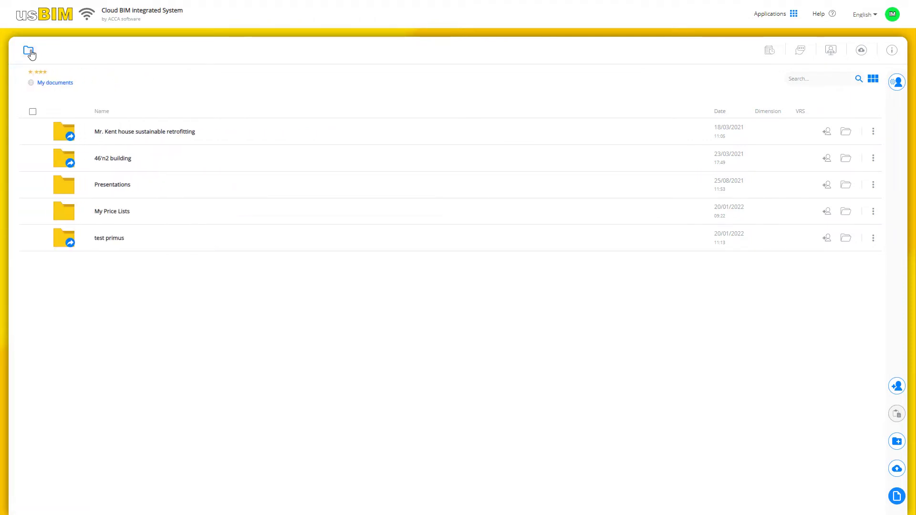
{"action": "left_click", "coordinate": [29, 52]}
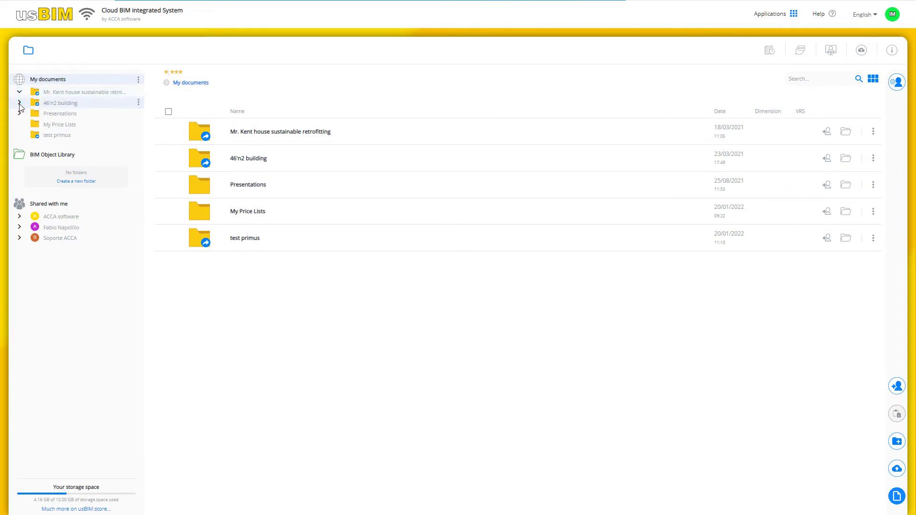
{"action": "left_click", "coordinate": [20, 91]}
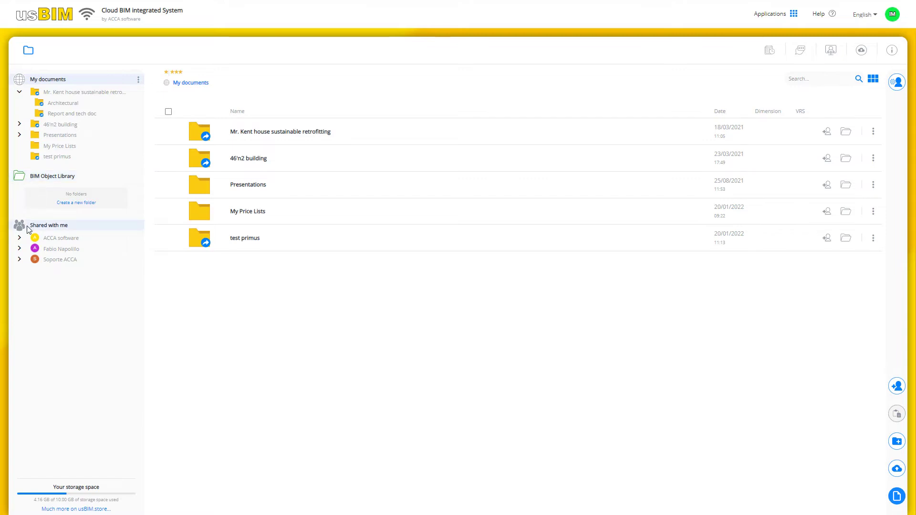
{"action": "left_click", "coordinate": [20, 237]}
{"action": "left_click", "coordinate": [20, 285]}
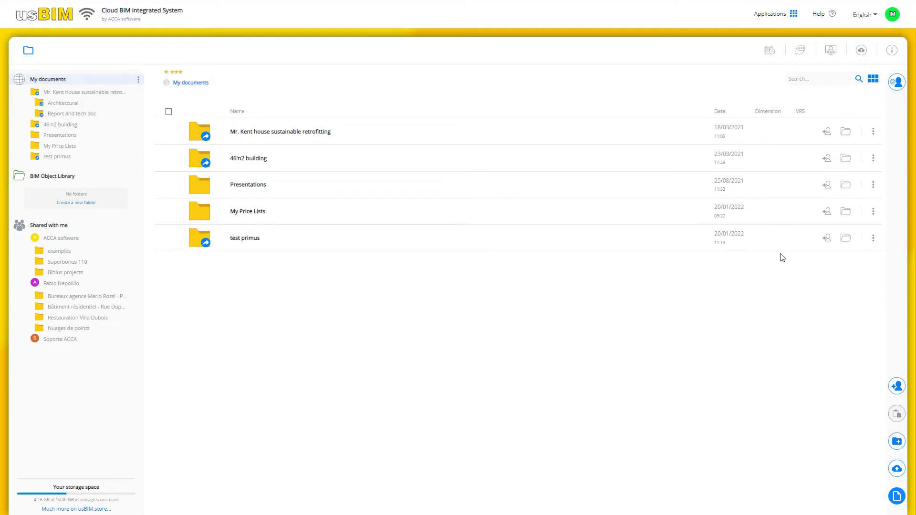
Open the Architectural folder inside Mr. Kent house sustainable retrofitting
{"action": "left_click", "coordinate": [846, 132]}
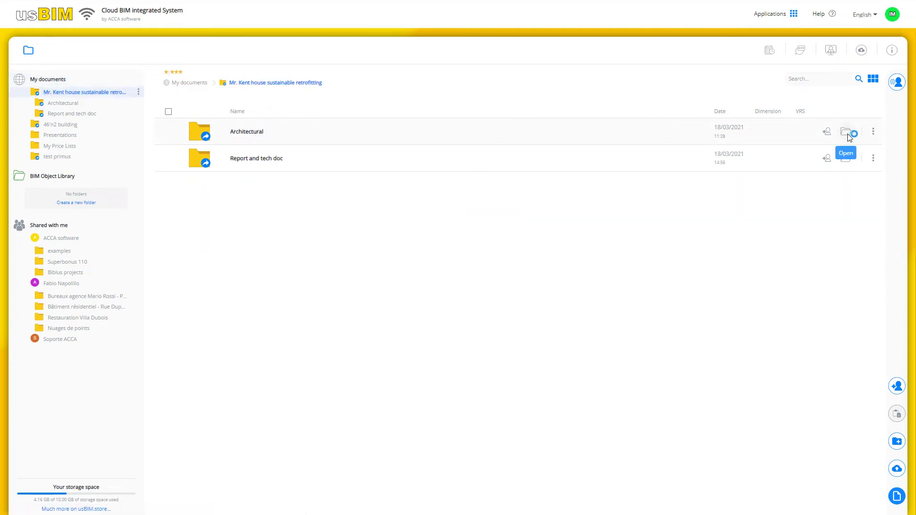
{"action": "left_click", "coordinate": [849, 134]}
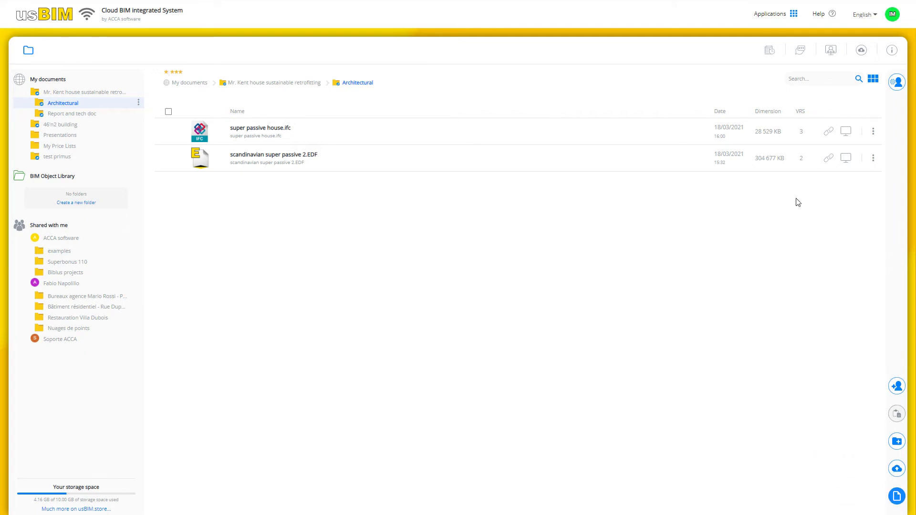
Open the calendar, team messaging and video conferencing panels beside the Architectural folder
{"action": "left_click", "coordinate": [771, 51]}
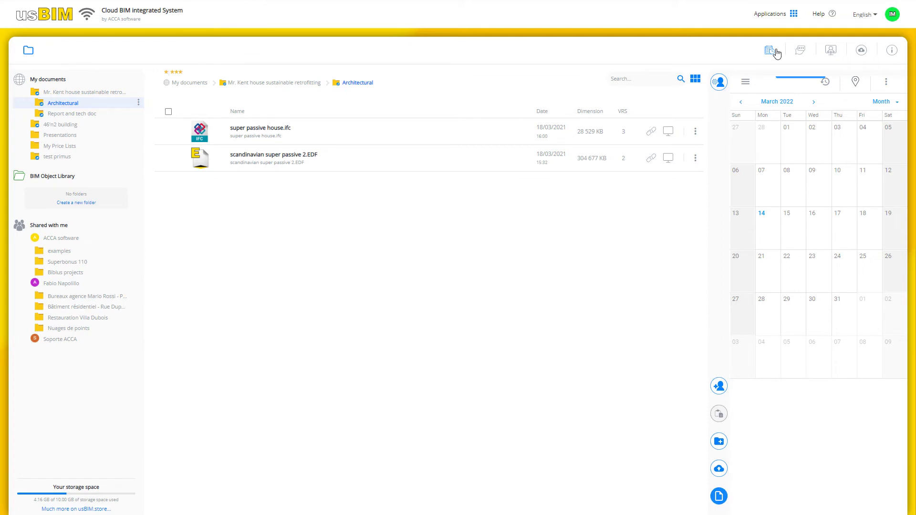
{"action": "left_click", "coordinate": [800, 51]}
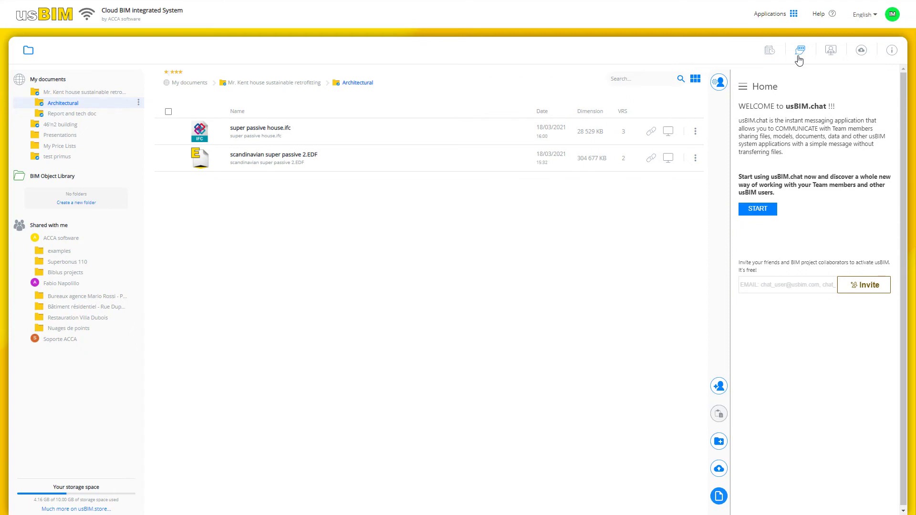
{"action": "left_click", "coordinate": [831, 52]}
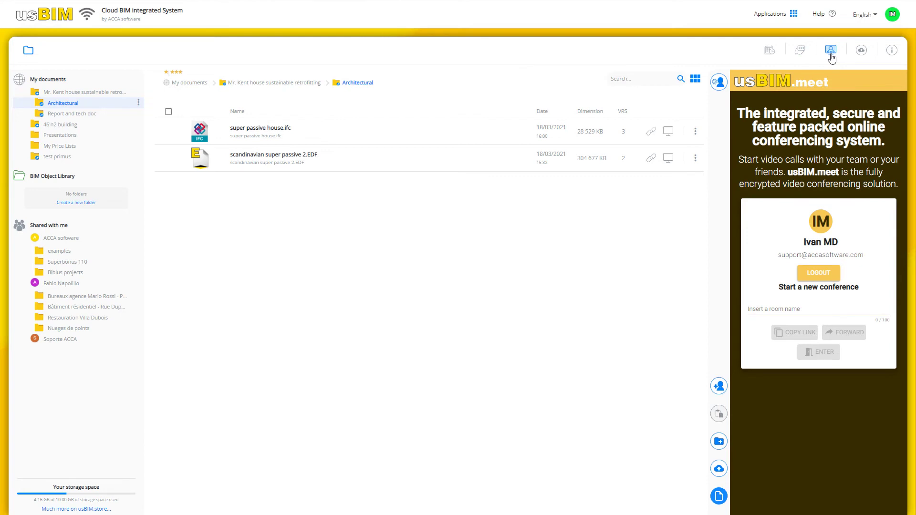
Check current uploads, select both Architectural files and show their available actions
{"action": "left_click", "coordinate": [862, 50]}
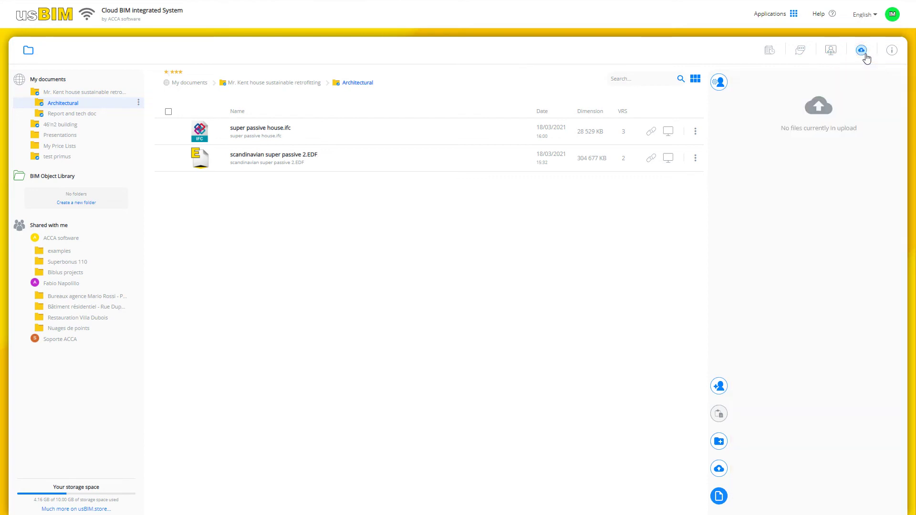
{"action": "left_click", "coordinate": [169, 112]}
{"action": "left_click", "coordinate": [892, 50]}
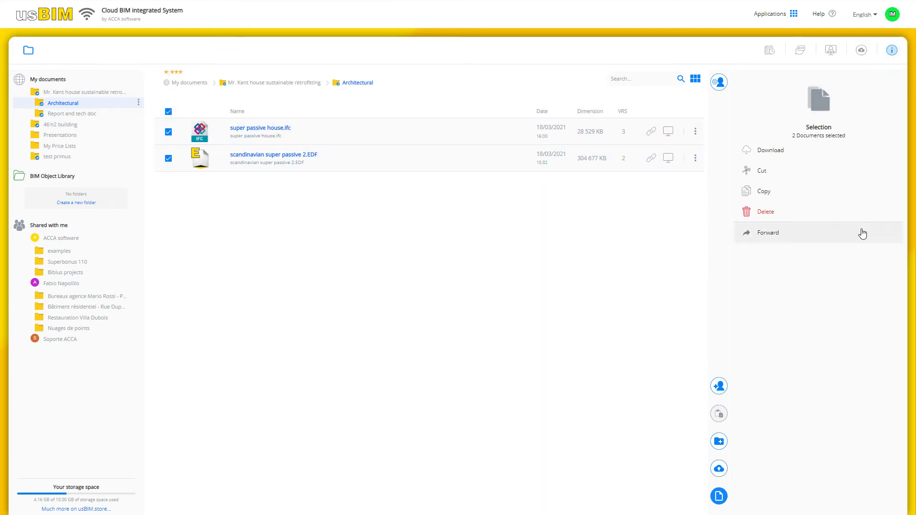
{"action": "left_click", "coordinate": [865, 15]}
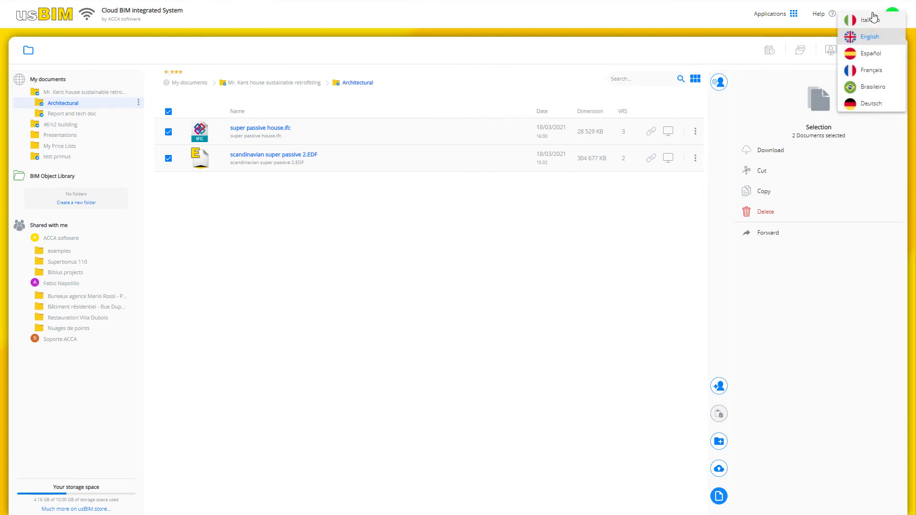
{"action": "left_click", "coordinate": [892, 15]}
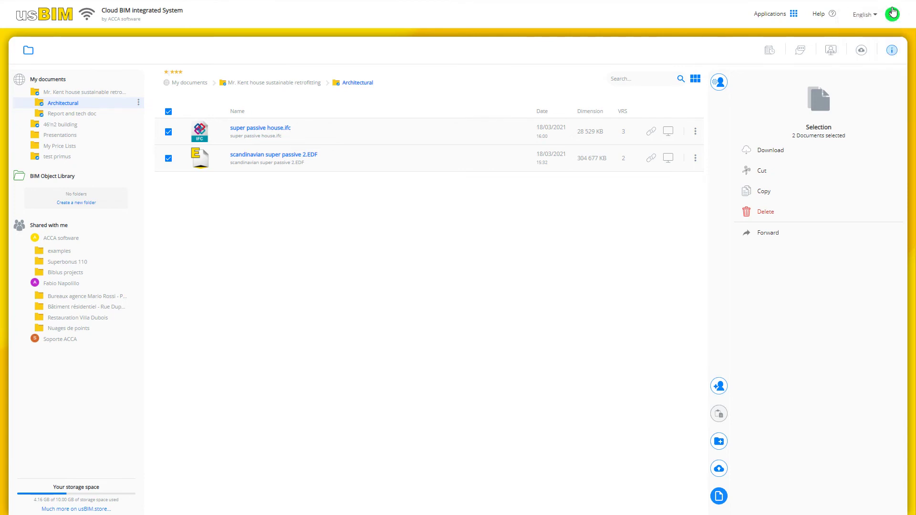
{"action": "left_click", "coordinate": [893, 16]}
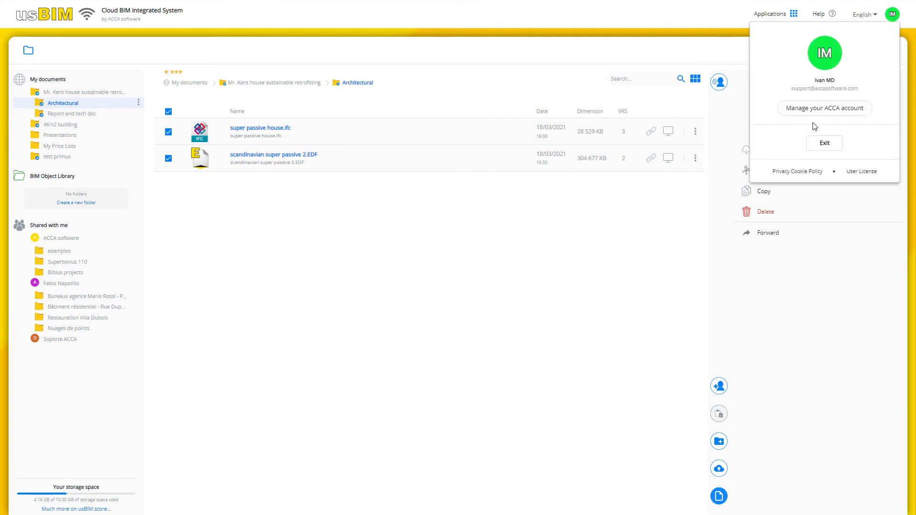
{"action": "left_click", "coordinate": [824, 107]}
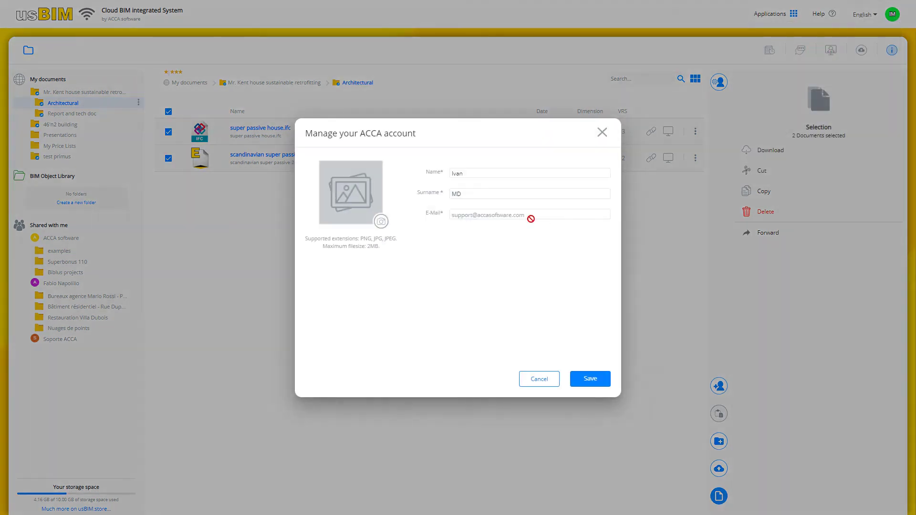
{"action": "left_click", "coordinate": [533, 384]}
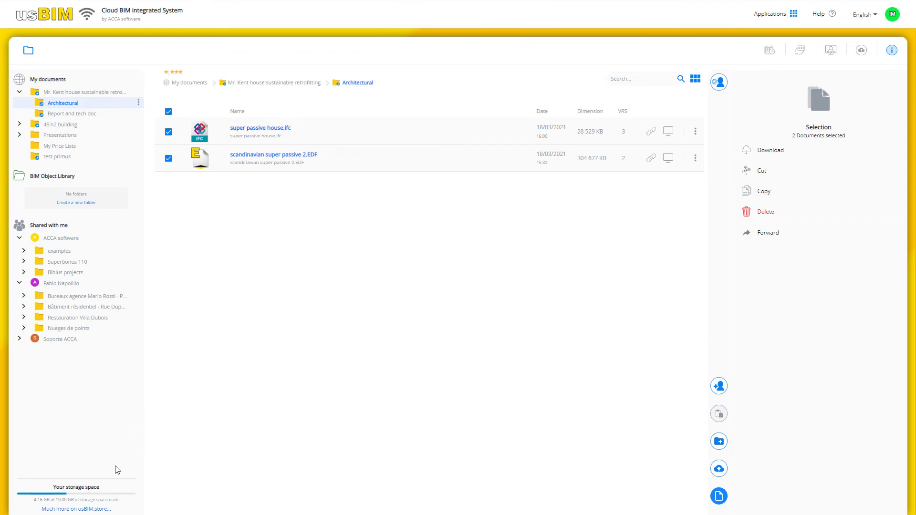
Go to usBIM.store via 'Much more on usBIM.store' and browse the larger storage plans
{"action": "left_click", "coordinate": [84, 510]}
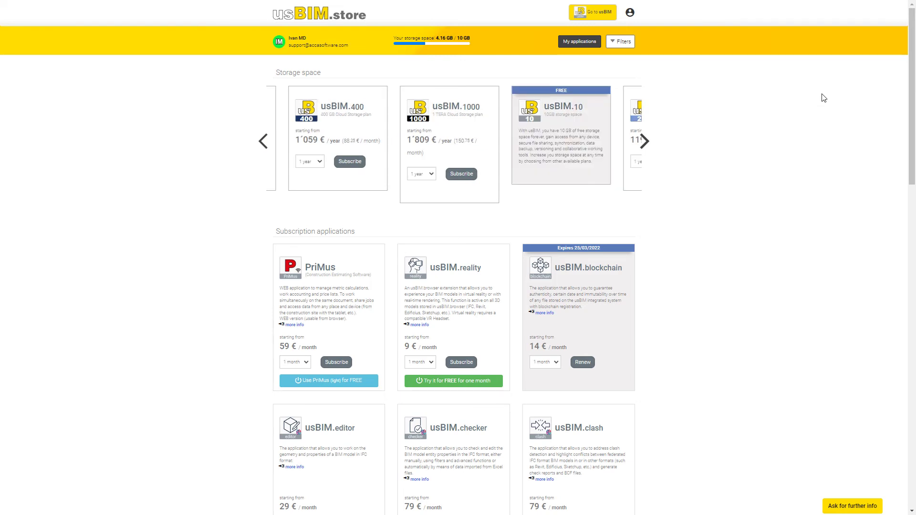
{"action": "left_click", "coordinate": [645, 142]}
{"action": "left_click", "coordinate": [644, 141]}
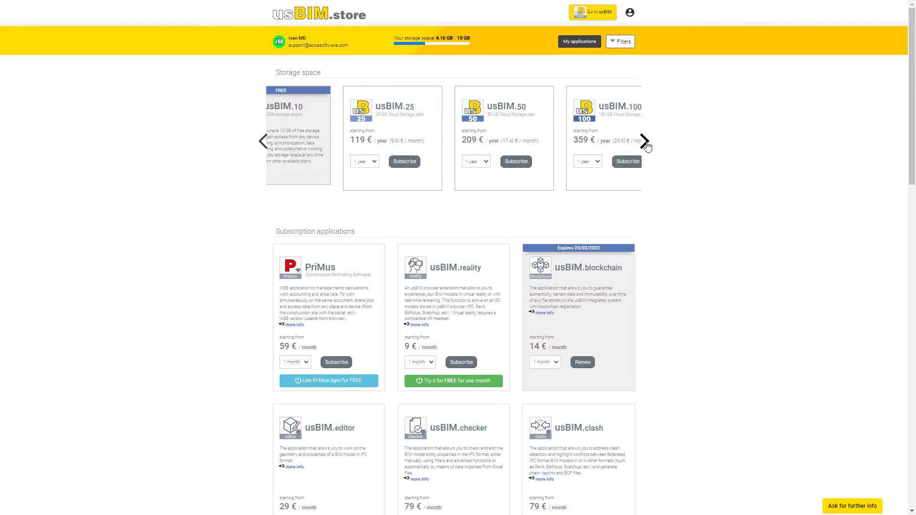
{"action": "scroll", "coordinate": [647, 293], "scroll_direction": "down", "scroll_amount": 3}
{"action": "scroll", "coordinate": [651, 292], "scroll_direction": "down", "scroll_amount": 4}
{"action": "scroll", "coordinate": [651, 291], "scroll_direction": "down", "scroll_amount": 3}
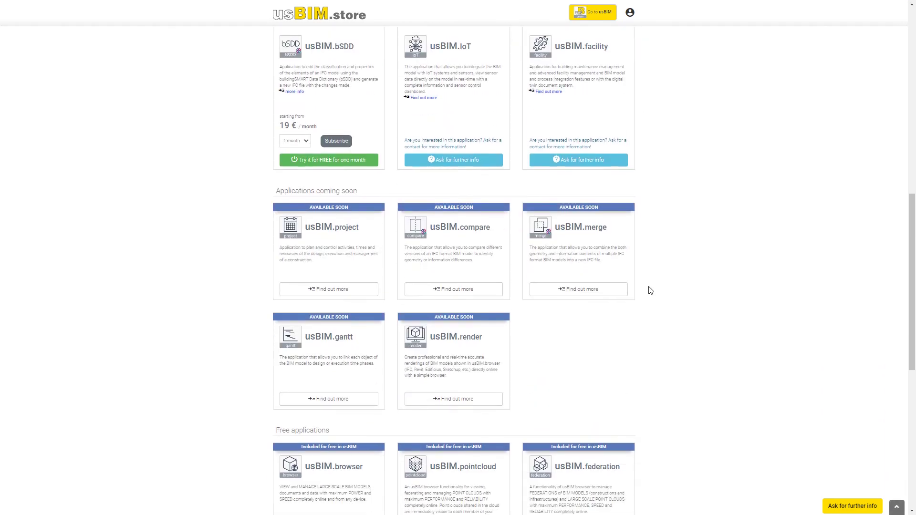
{"action": "scroll", "coordinate": [651, 287], "scroll_direction": "down", "scroll_amount": 2}
{"action": "scroll", "coordinate": [358, 322], "scroll_direction": "down", "scroll_amount": 2}
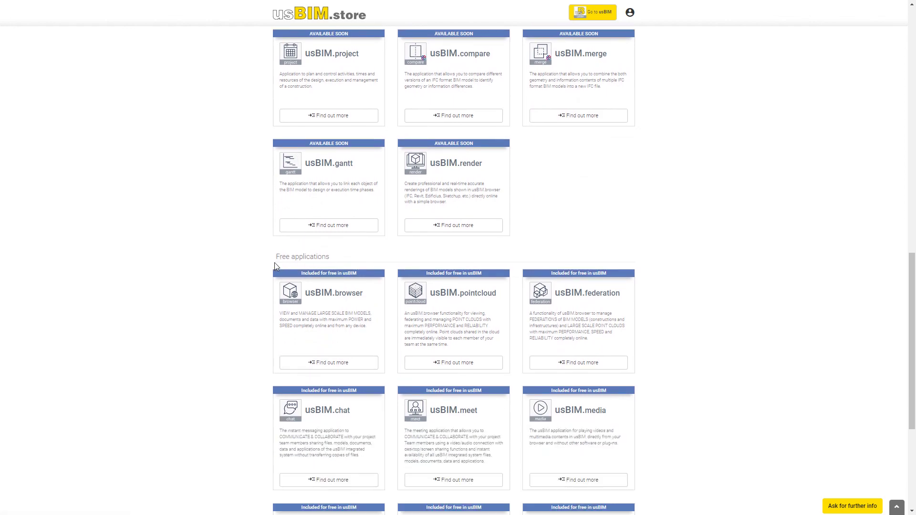
{"action": "scroll", "coordinate": [716, 322], "scroll_direction": "up", "scroll_amount": 5}
{"action": "scroll", "coordinate": [717, 323], "scroll_direction": "up", "scroll_amount": 2}
{"action": "scroll", "coordinate": [717, 323], "scroll_direction": "up", "scroll_amount": 4}
{"action": "scroll", "coordinate": [716, 323], "scroll_direction": "up", "scroll_amount": 3}
{"action": "scroll", "coordinate": [716, 322], "scroll_direction": "up", "scroll_amount": 2}
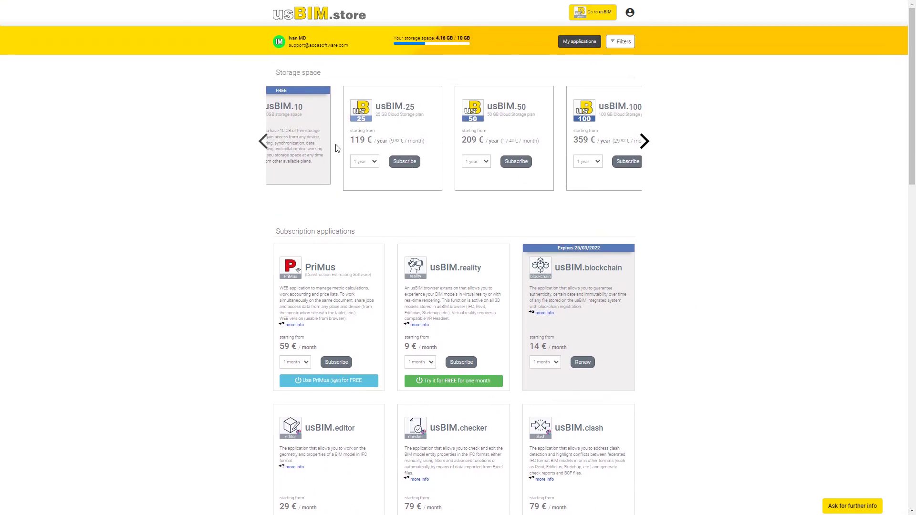